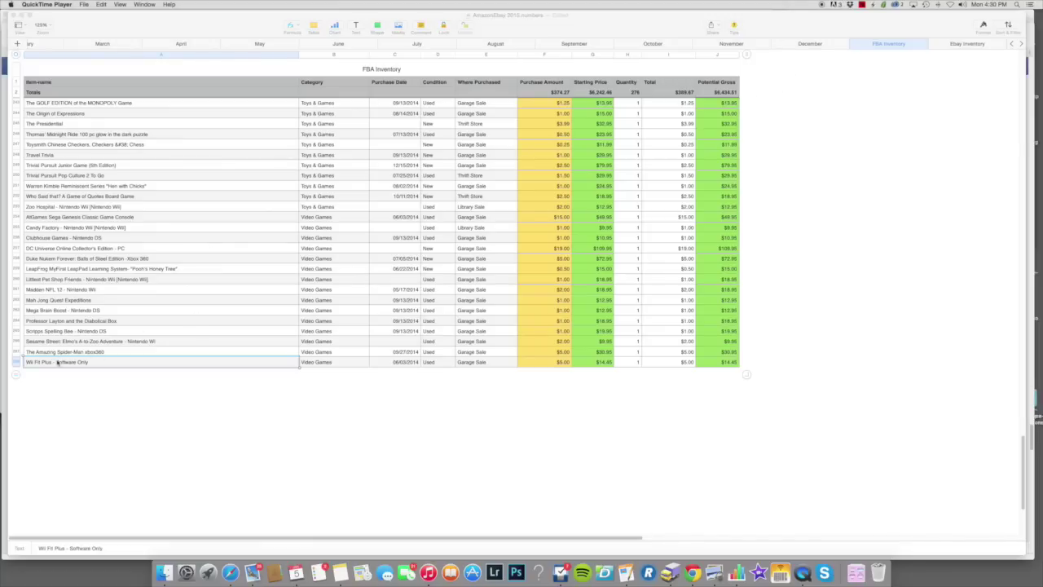
Add an empty row at the end of the FBA Inventory table
click(17, 378)
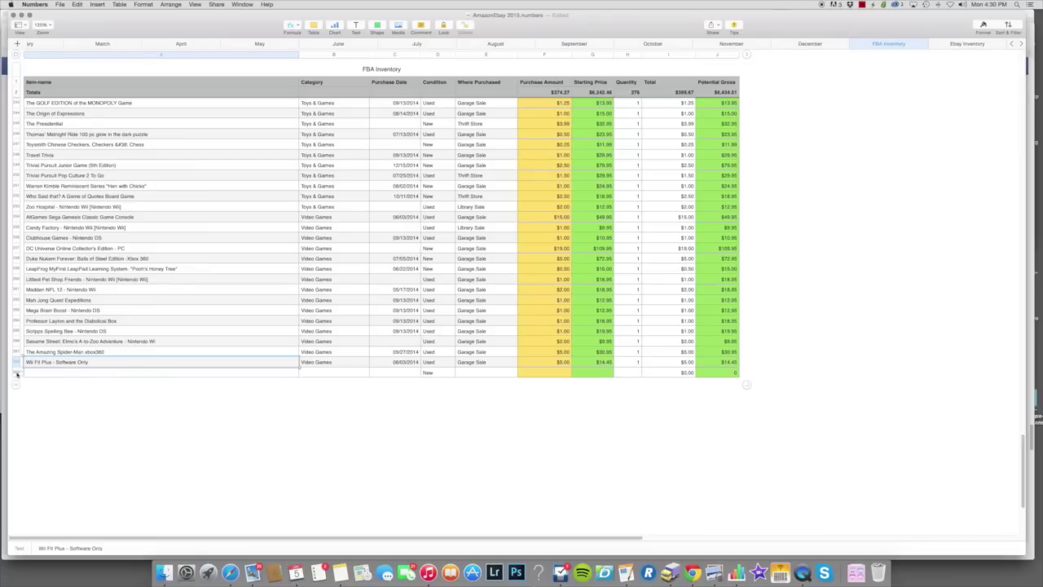
right_click(16, 375)
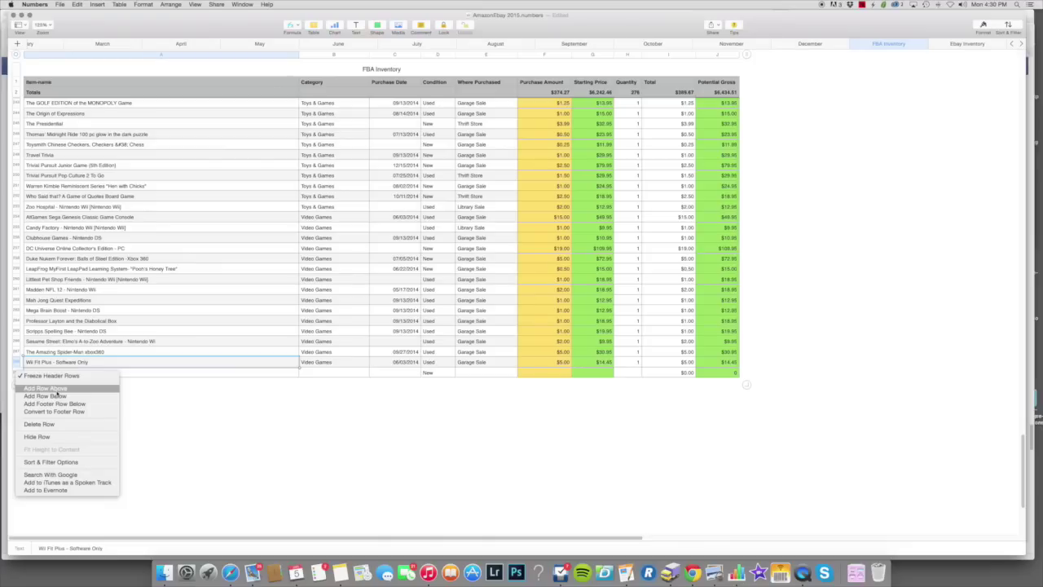
click(116, 312)
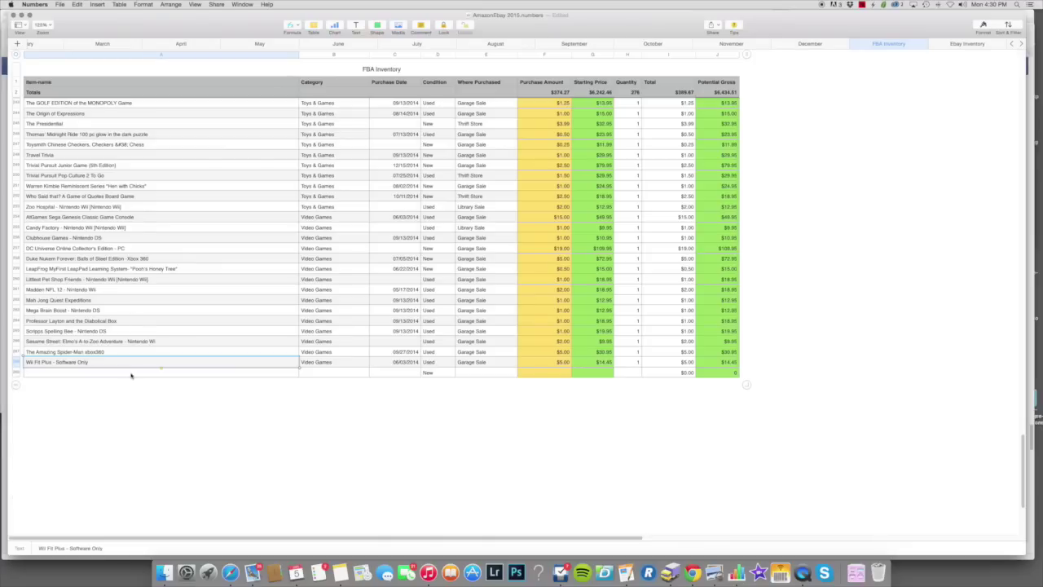
Paste "Hacker Techniques, Tools, And Incident Handling" as the item name in the new last row, matching the cell style
click(130, 373)
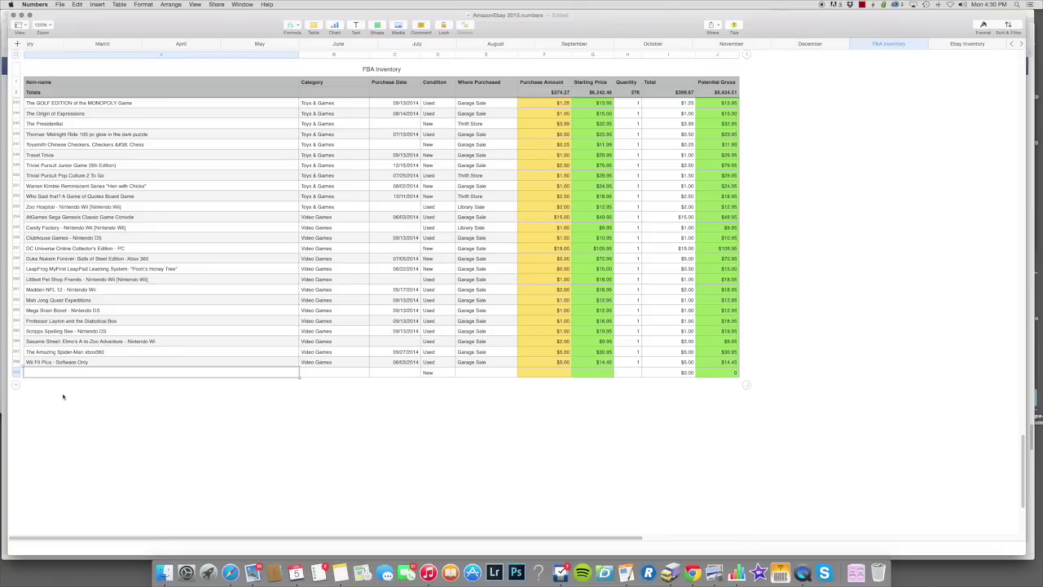
click(88, 373)
click(60, 5)
mouse_move(78, 5)
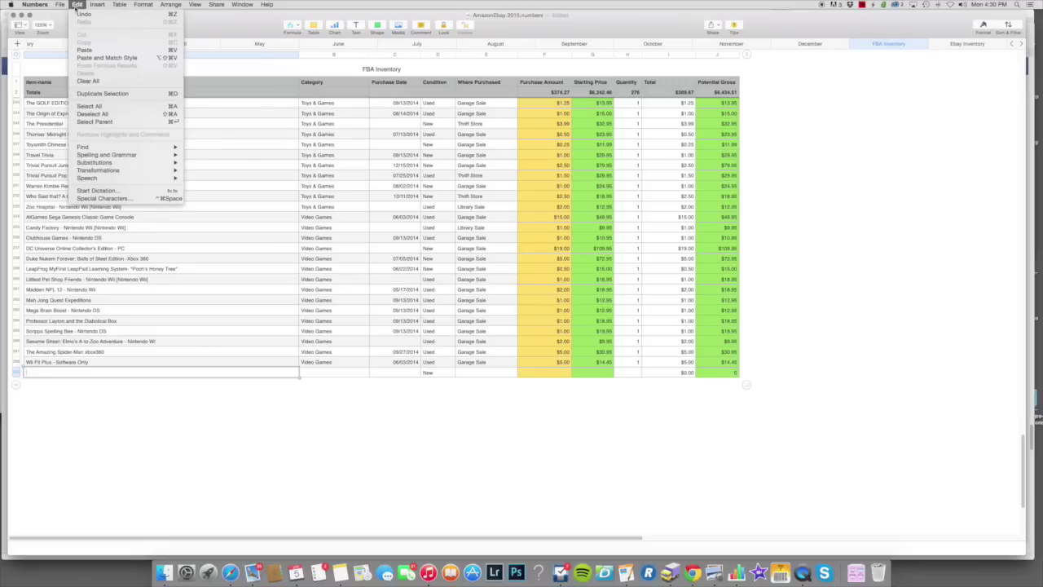
click(94, 59)
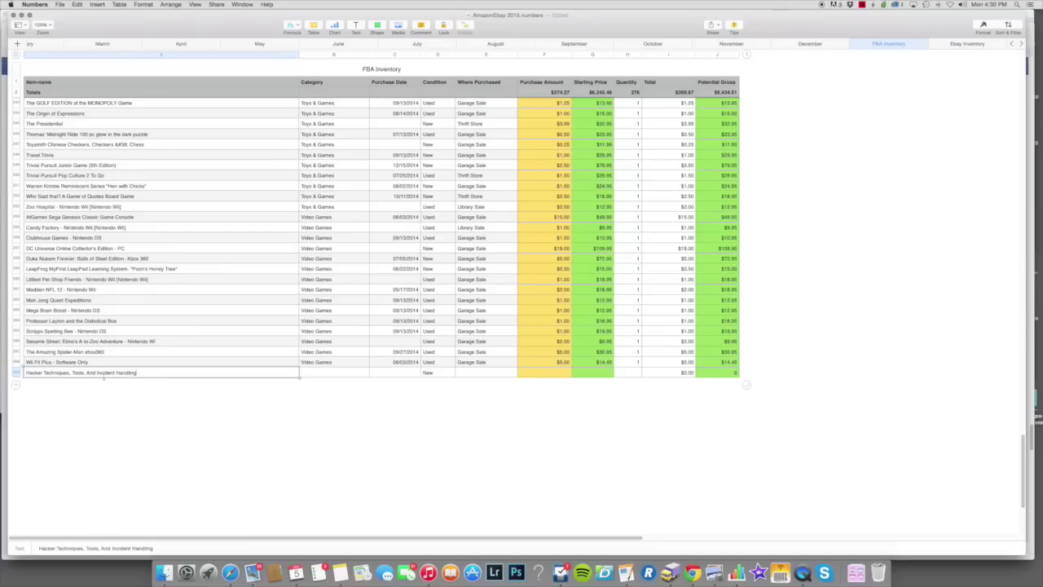
Set the new book's category to Books and its purchase date to 01/01/2015
click(322, 374)
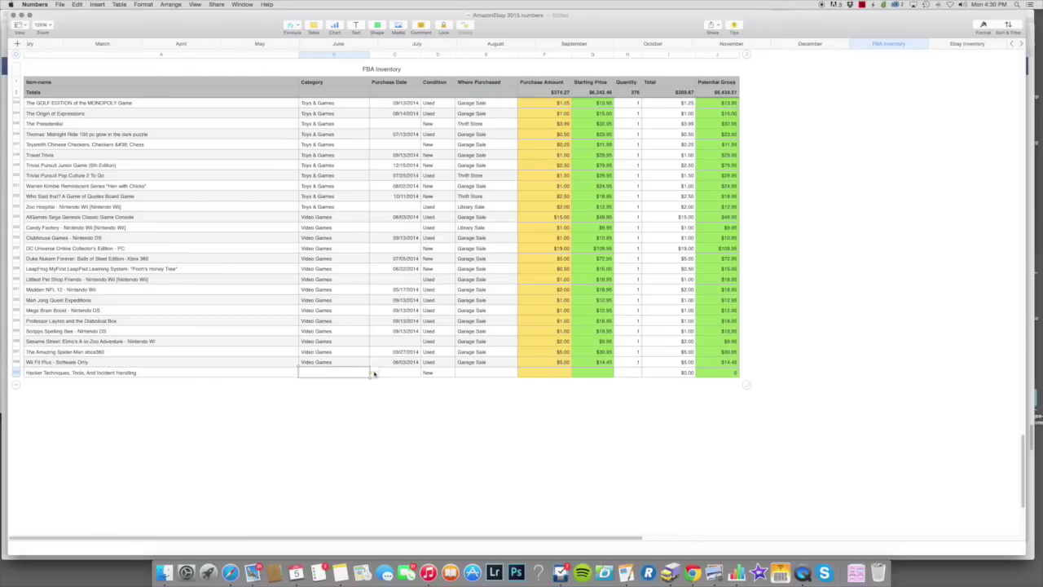
click(374, 373)
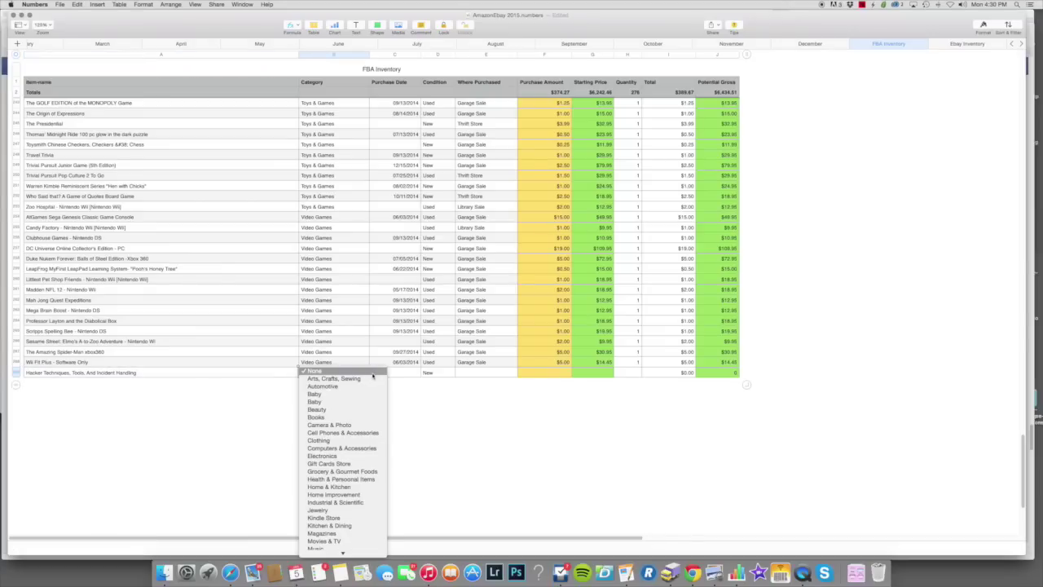
click(322, 418)
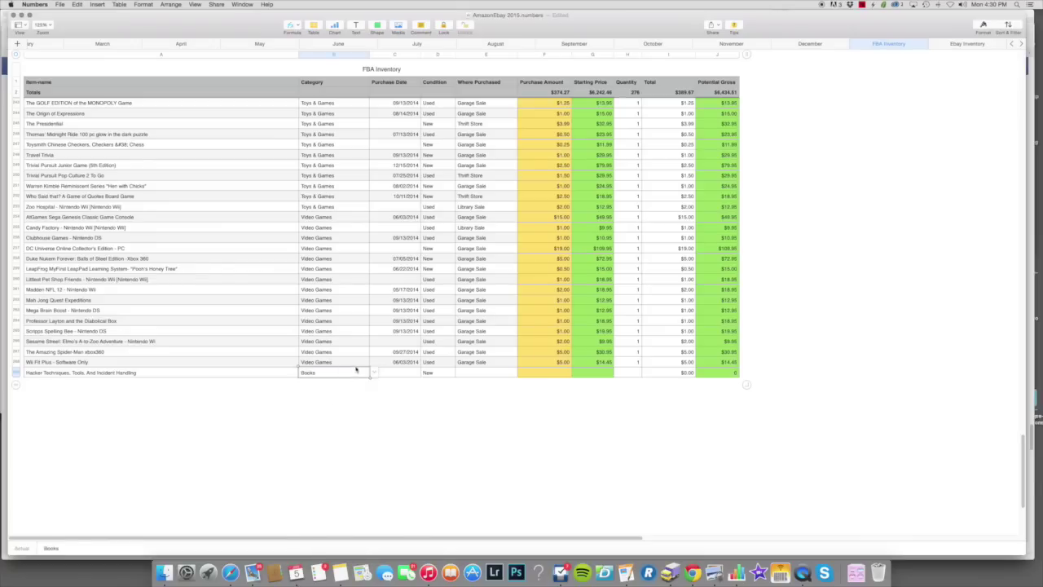
click(400, 375)
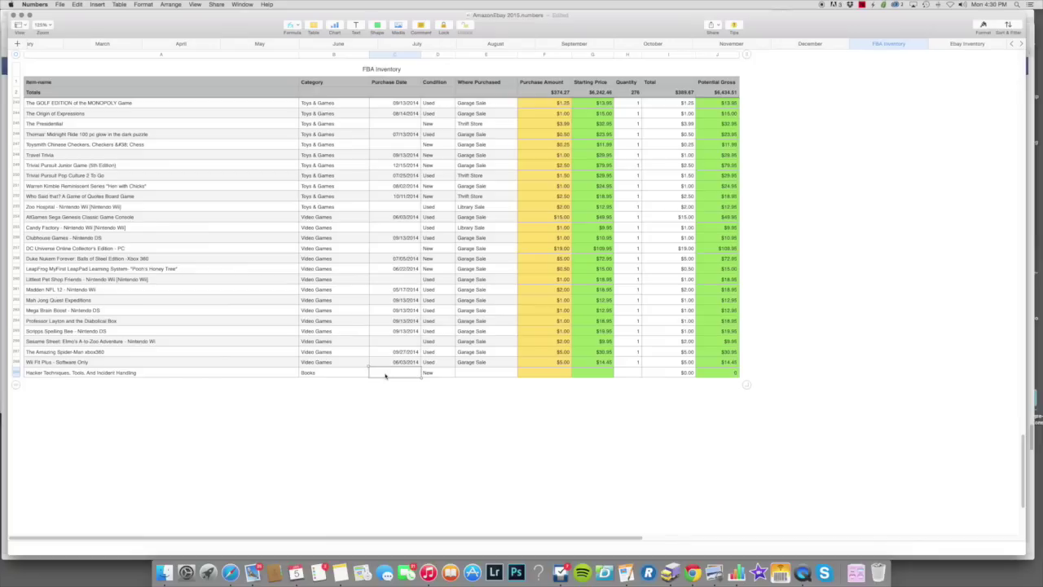
text(12)
text(/1)
key(Tab)
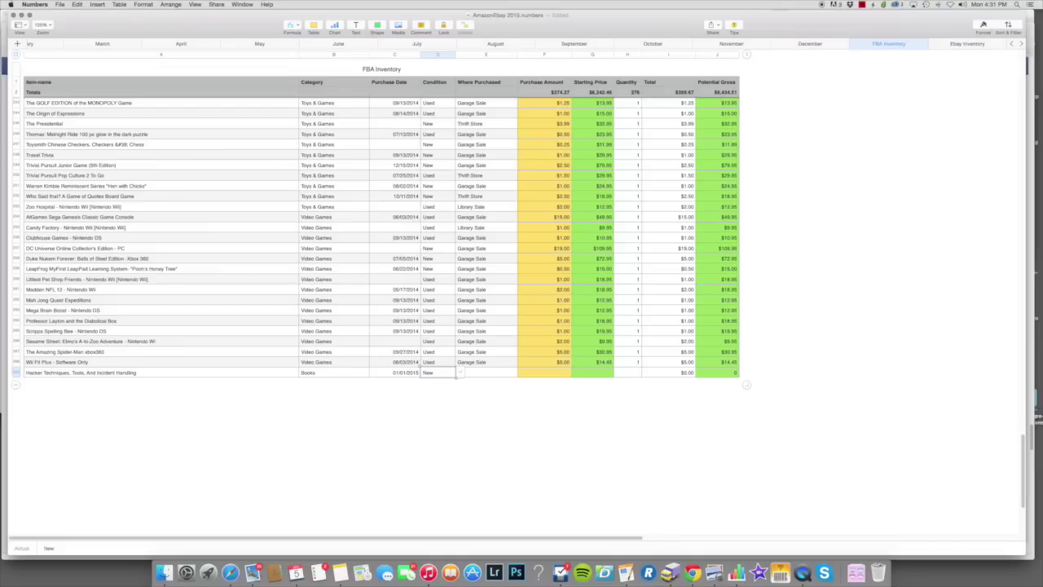
Set the new book's condition to Used and its place of purchase to Garage Sale
click(461, 374)
click(442, 382)
click(480, 372)
text(Ga)
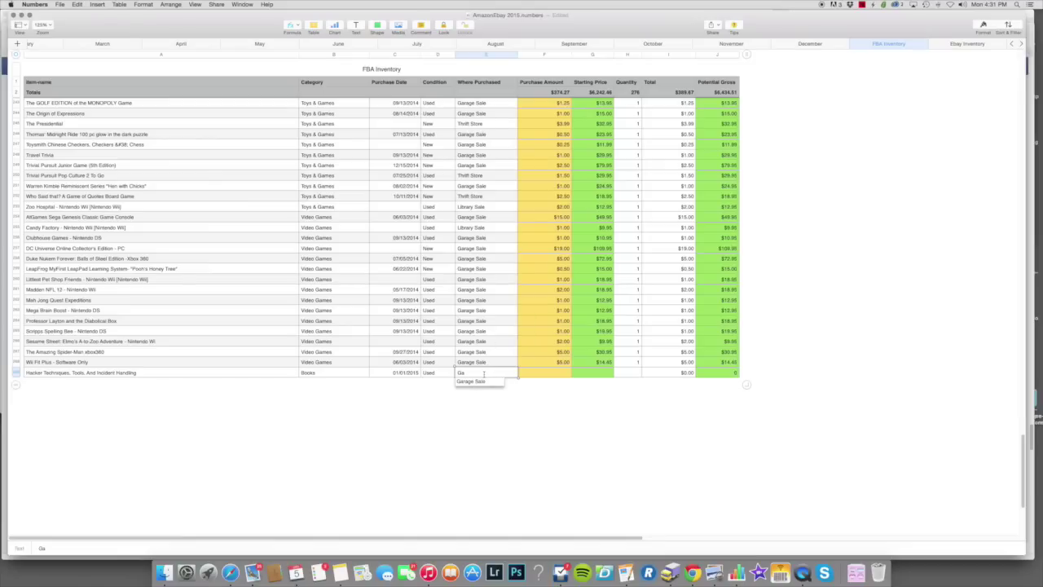
click(475, 382)
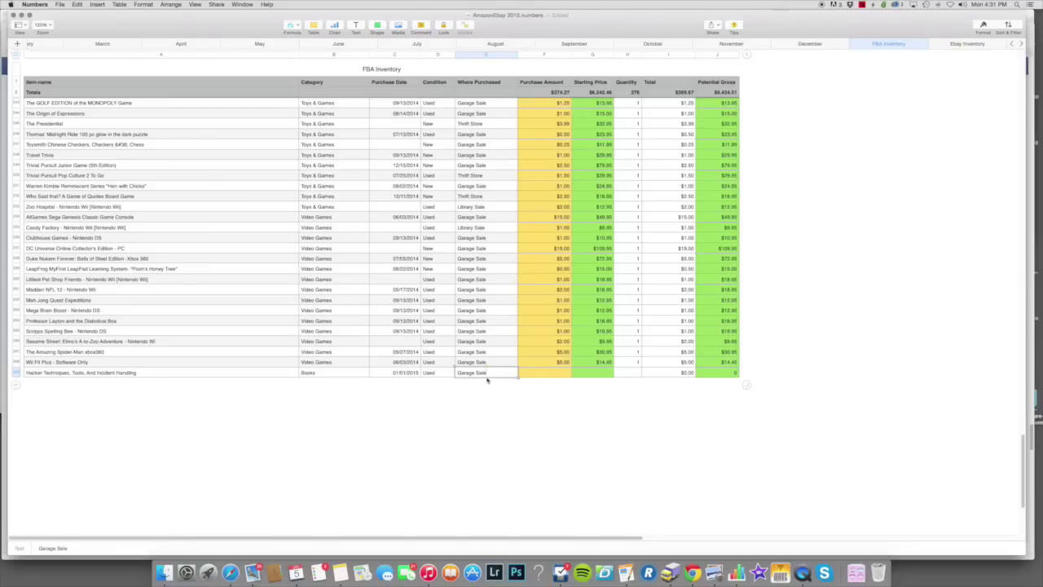
Enter a purchase amount of $1.00, a starting price of $34.95 and a quantity of 1 for the new book
click(550, 375)
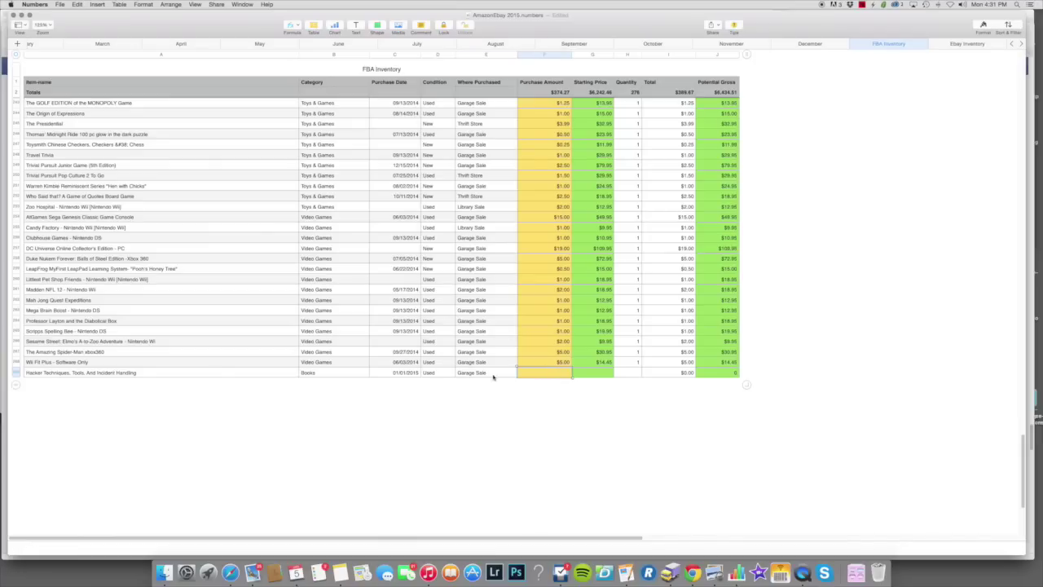
text(1)
key(Tab)
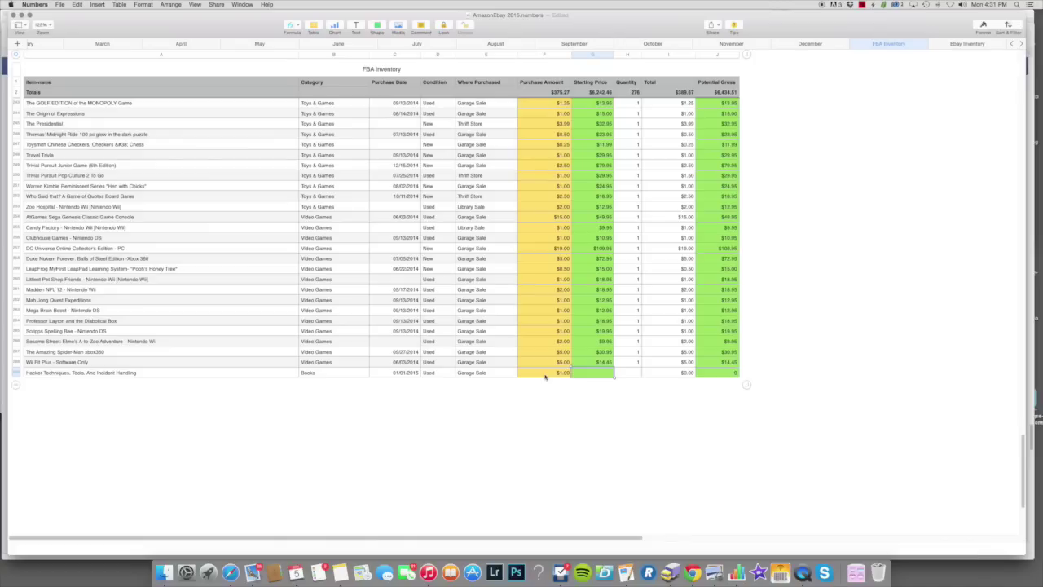
text(34.95)
click(633, 374)
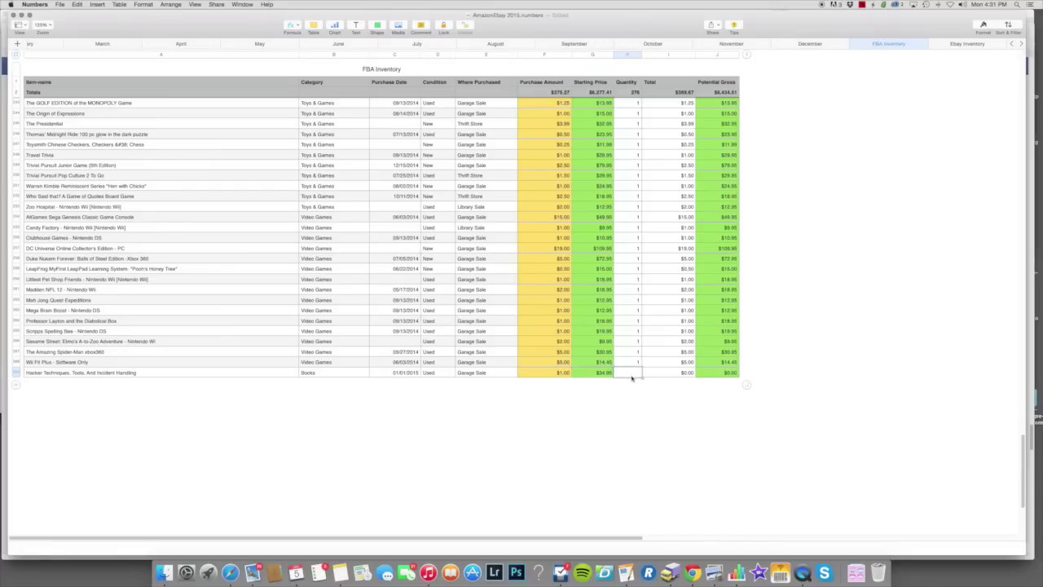
text(1)
key(Tab)
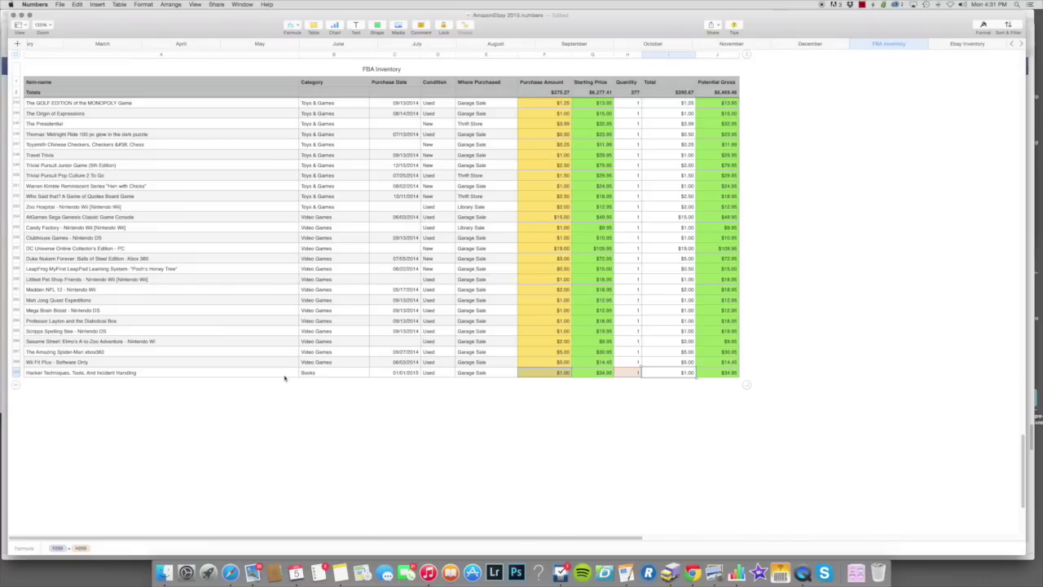
Look over the Ebay Inventory sheet and return to the FBA Inventory sheet
click(961, 45)
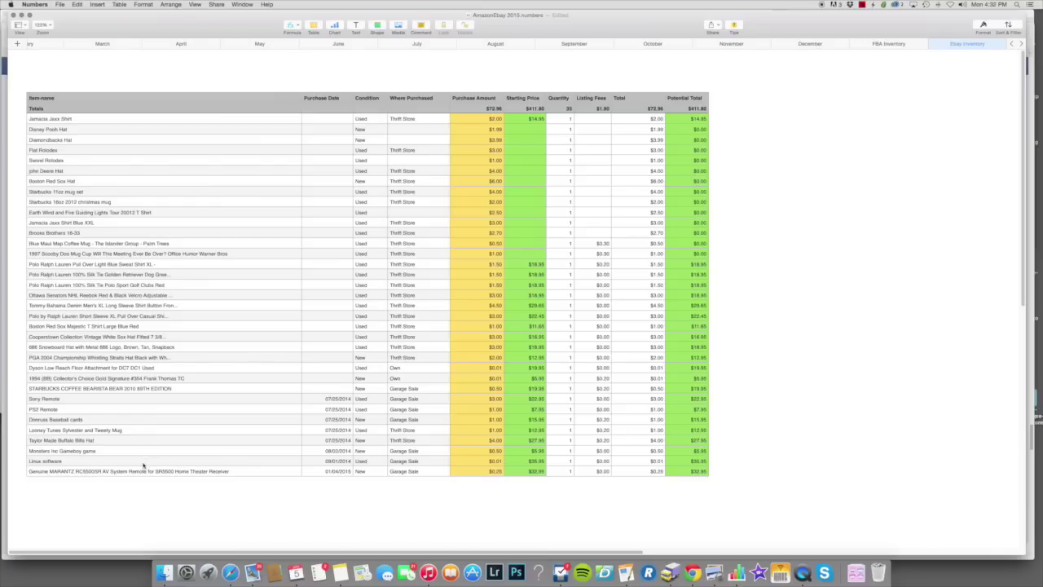
click(887, 45)
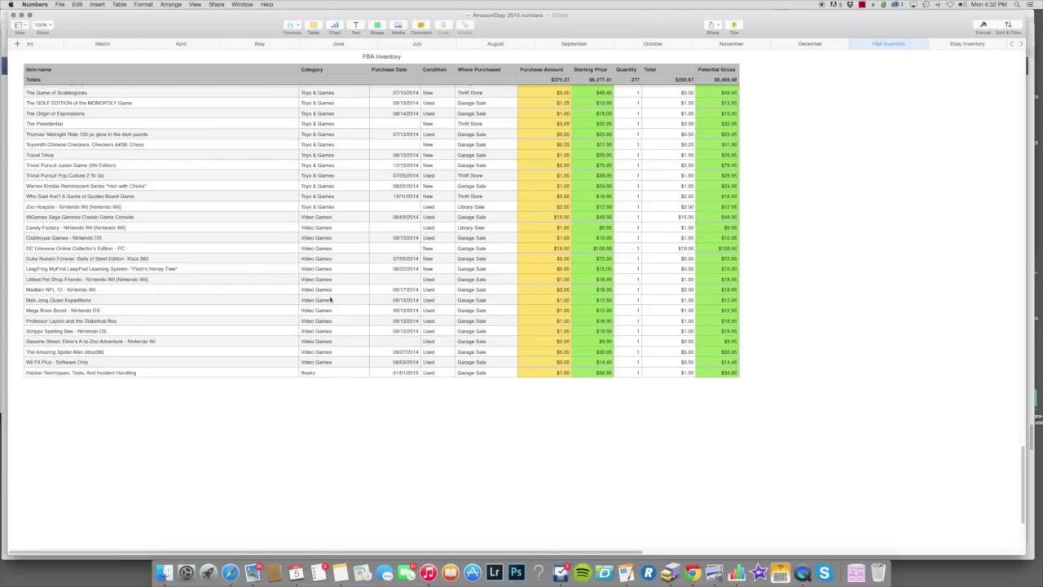
Sort the entire FBA Inventory table by Category ascending and by Totals ascending, and look through the reordered rows
click(1008, 25)
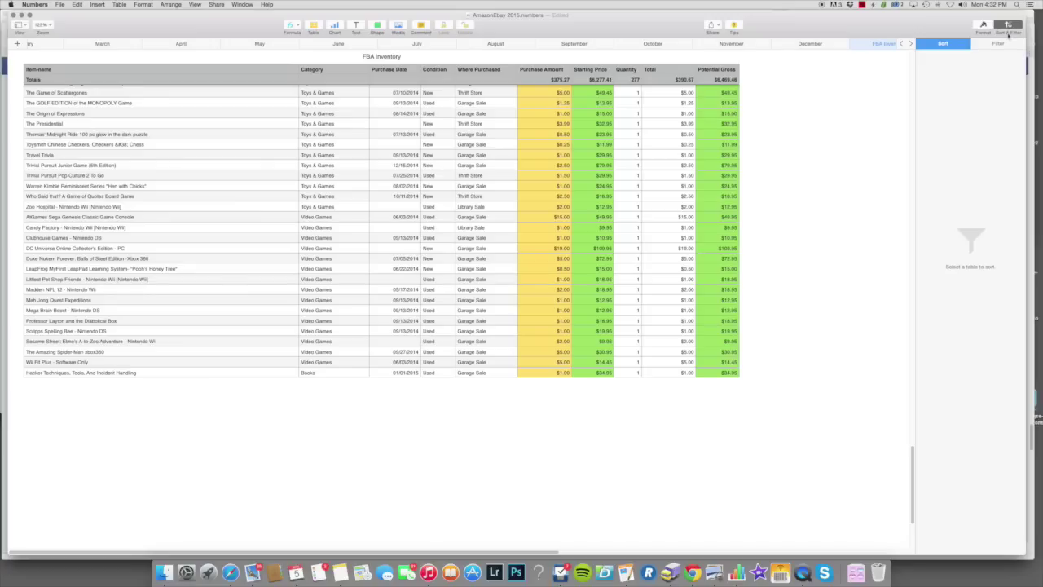
click(133, 94)
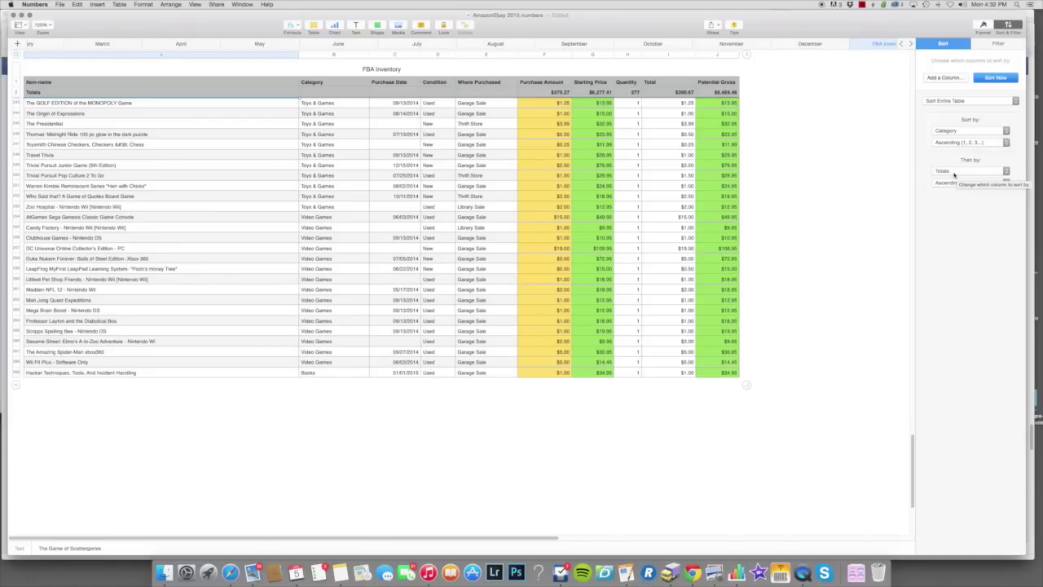
click(955, 173)
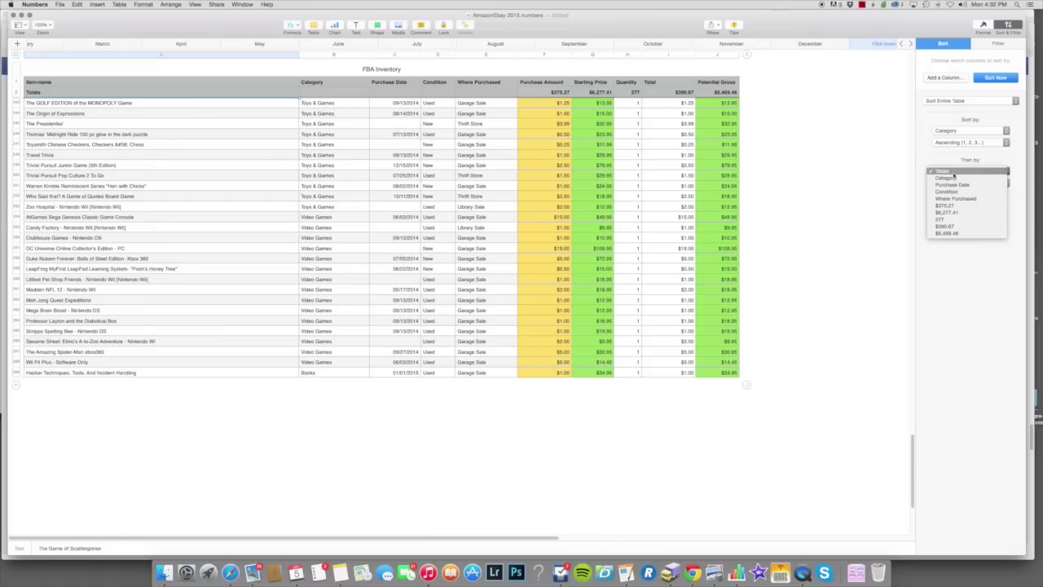
click(942, 169)
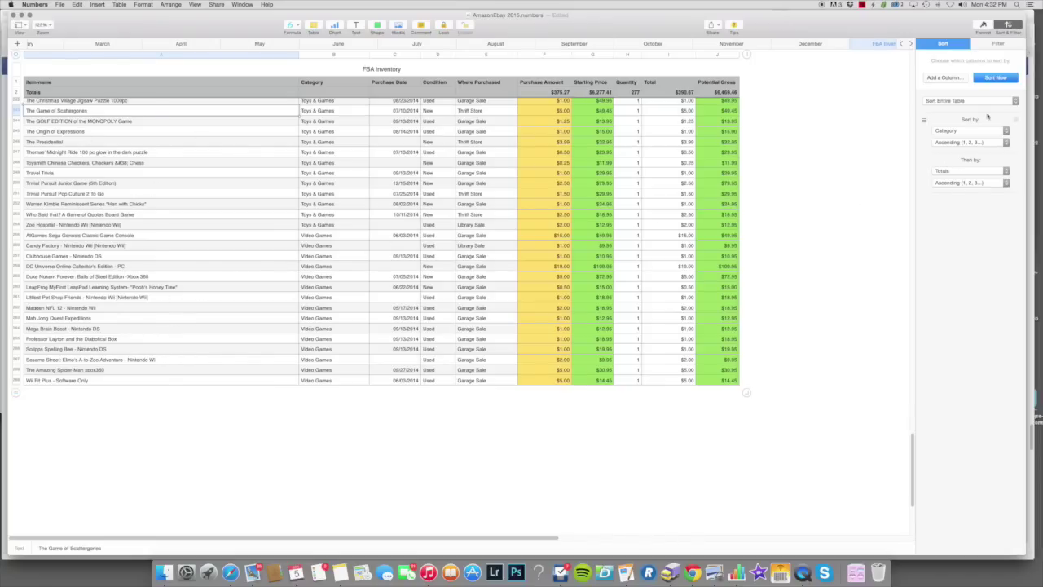
click(995, 79)
drag(917, 445, 914, 224)
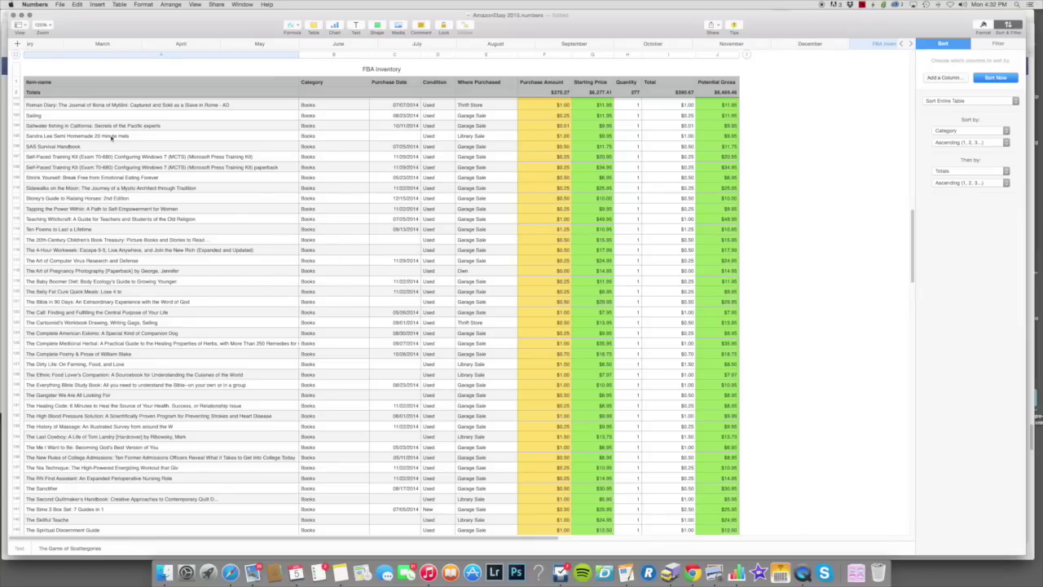
drag(913, 246, 930, 468)
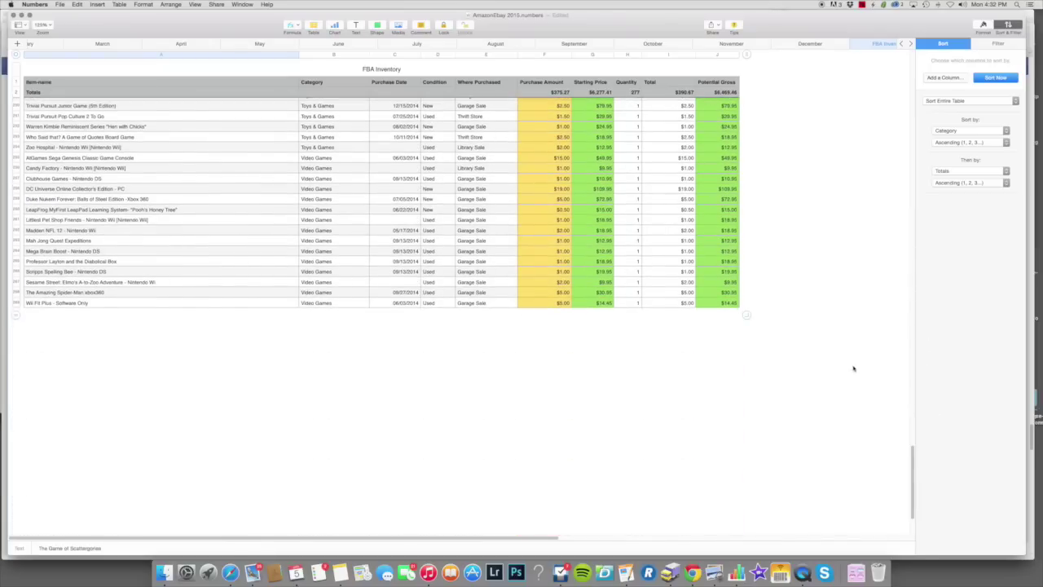